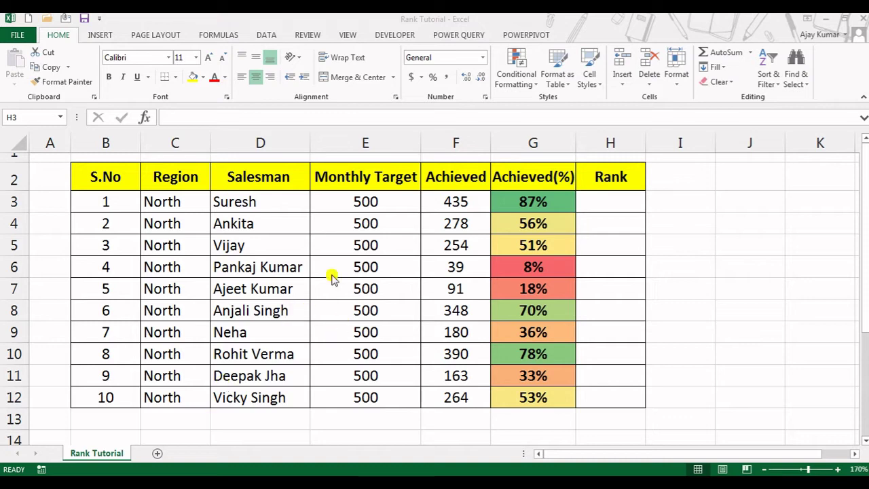
- Review the Salesman, Monthly Target, Achieved and Achieved(%) columns of the sales table
{"action": "key", "text": "Down"}
{"action": "key", "text": "Down"}
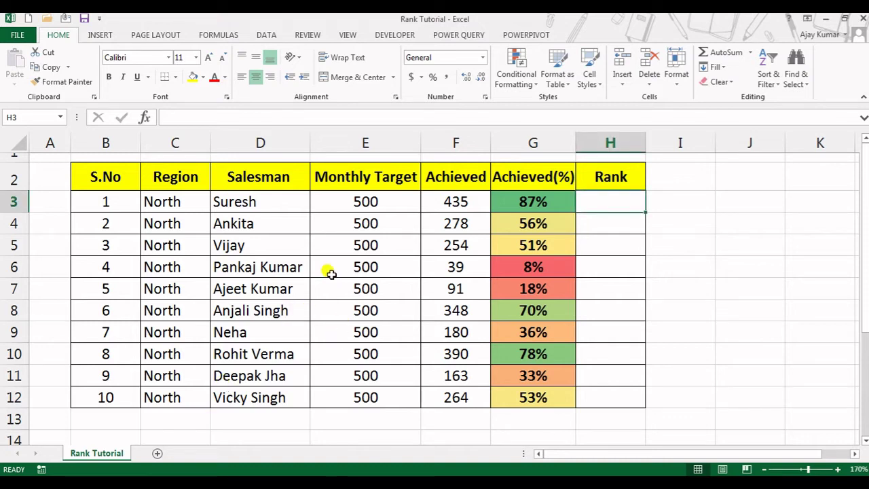
{"action": "left_click", "coordinate": [265, 231]}
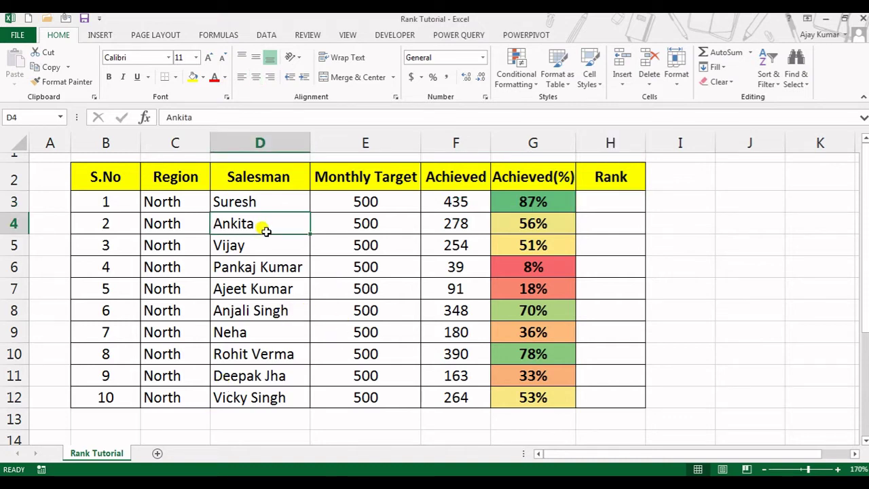
{"action": "left_click", "coordinate": [365, 216]}
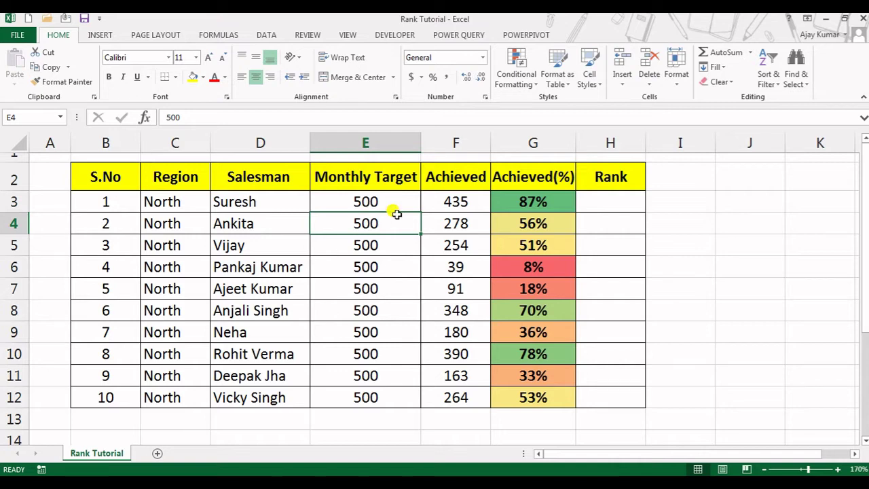
{"action": "left_click", "coordinate": [443, 244]}
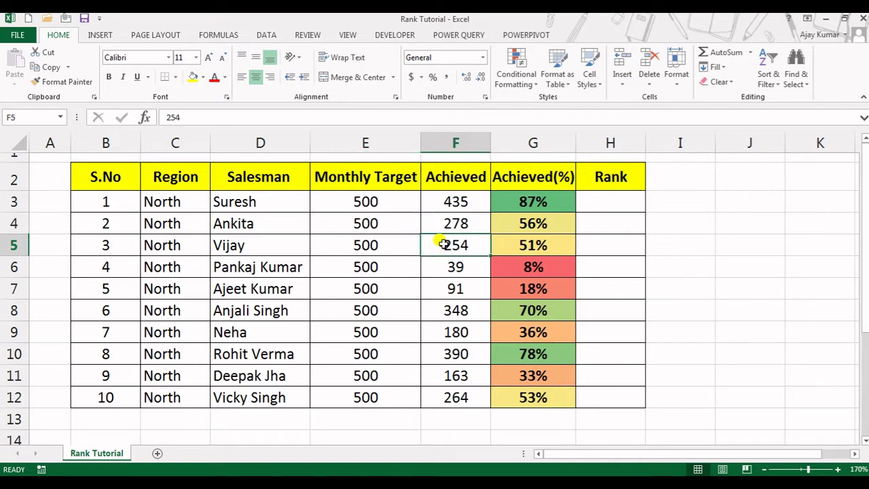
{"action": "key", "text": "Right"}
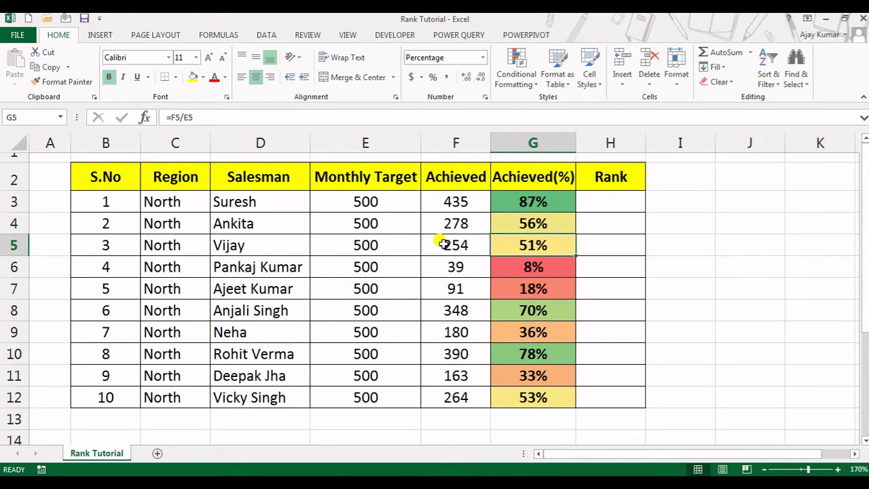
{"action": "key", "text": "Up"}
{"action": "key", "text": "Up"}
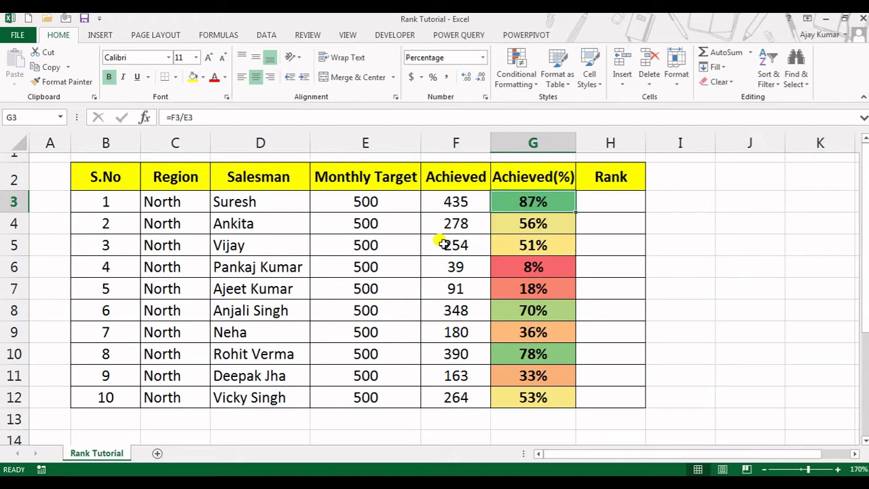
- Start a RANK formula in H3 with G3 as the number to rank
{"action": "key", "text": "Right"}
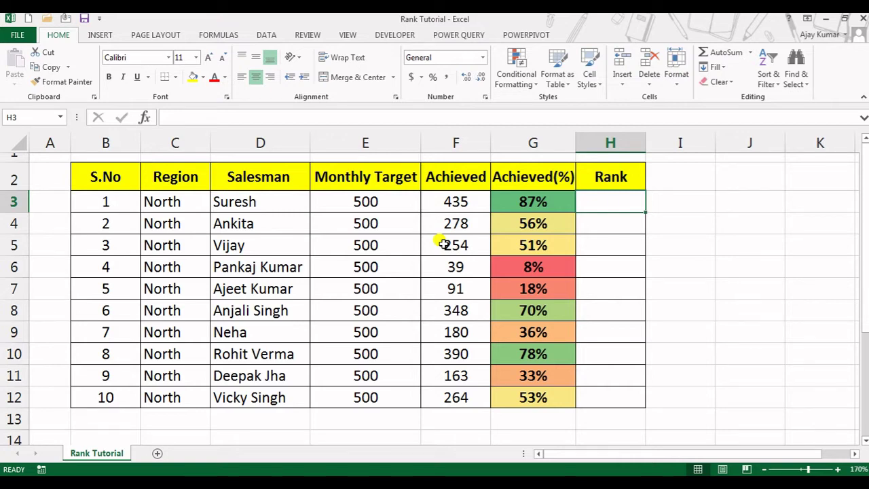
{"action": "type", "text": "=ran"}
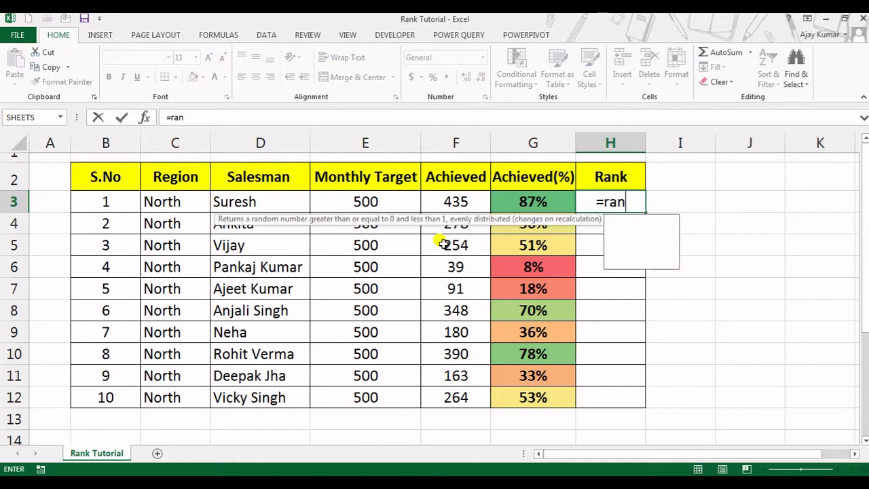
{"action": "type", "text": "k"}
{"action": "key", "text": "Down"}
{"action": "key", "text": "Down"}
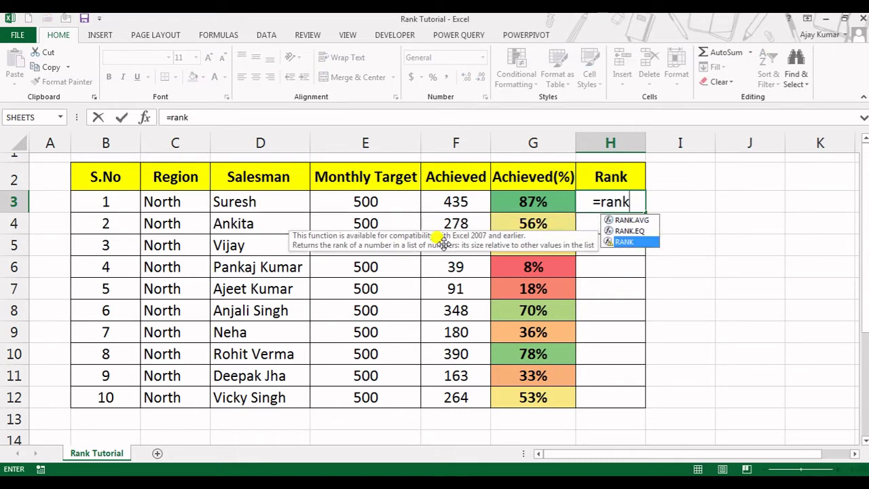
{"action": "key", "text": "Tab"}
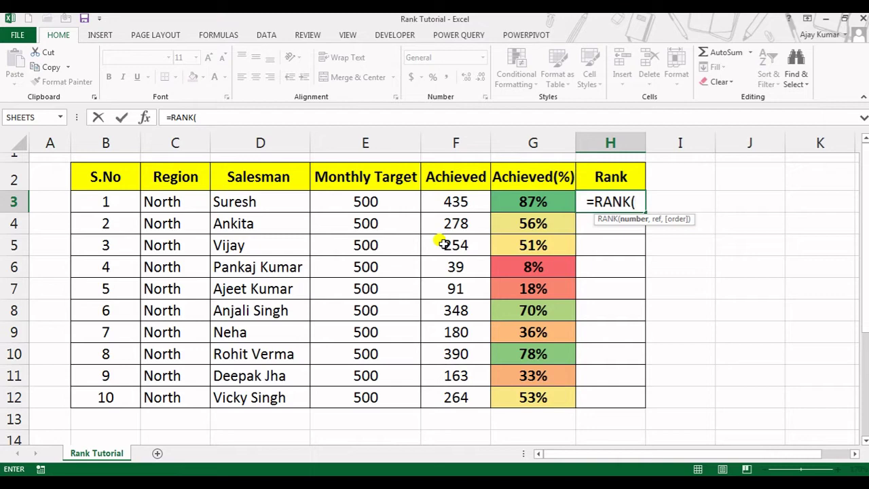
{"action": "key", "text": "Left"}
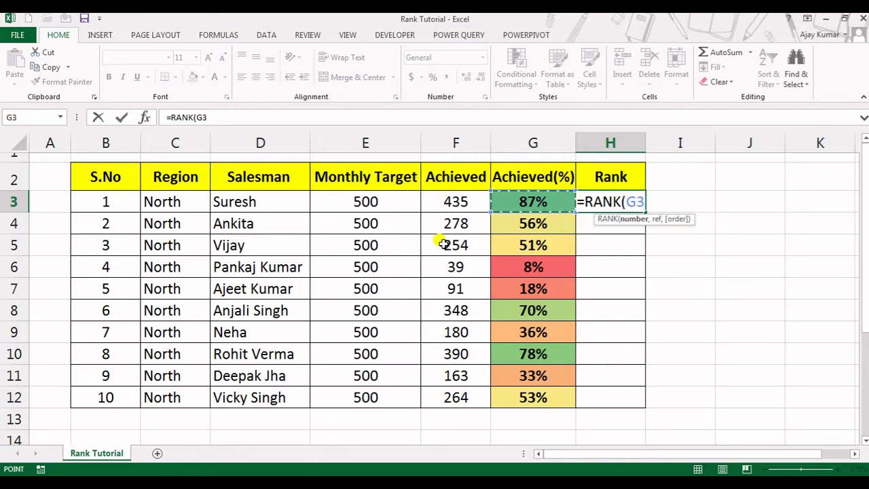
{"action": "type", "text": ","}
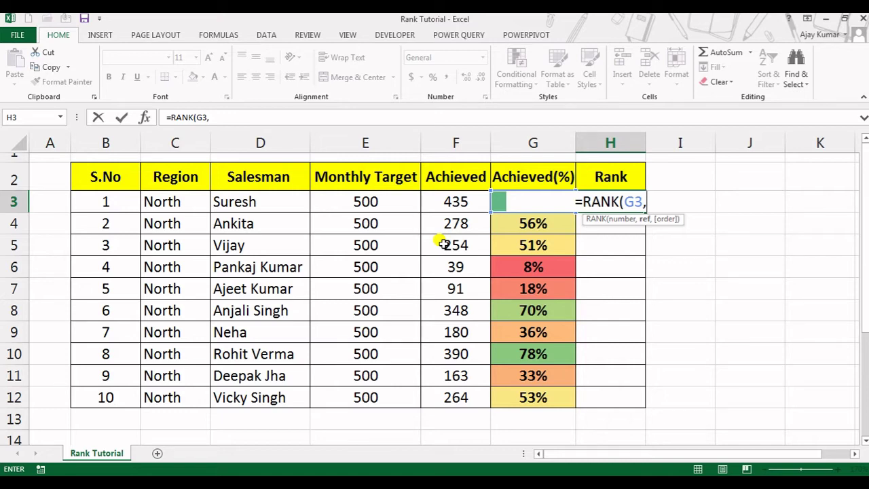
- Complete the RANK formula in H3 with G3:G12 as the reference range and 0 for descending order
{"action": "key", "text": "Left"}
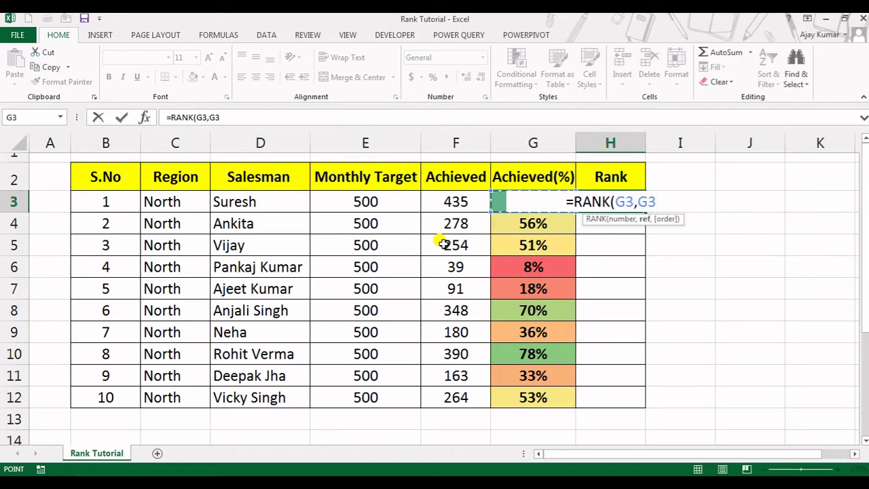
{"action": "key", "text": "ctrl+shift+Down"}
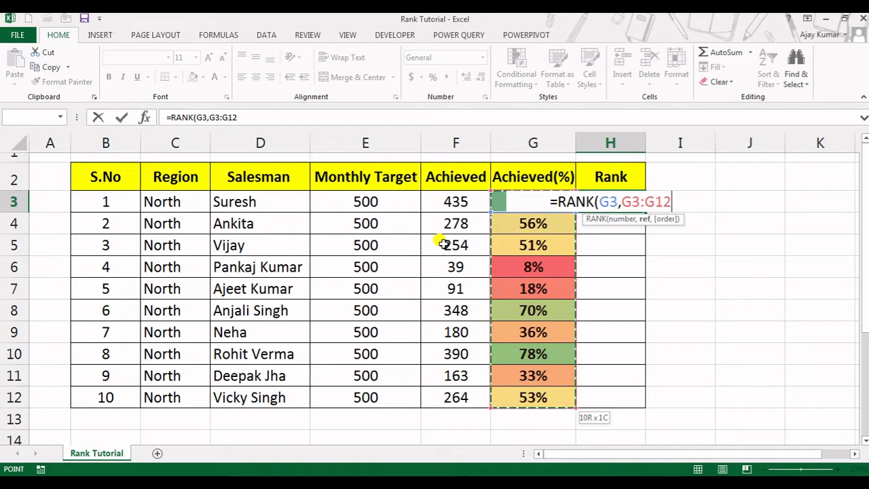
{"action": "type", "text": ","}
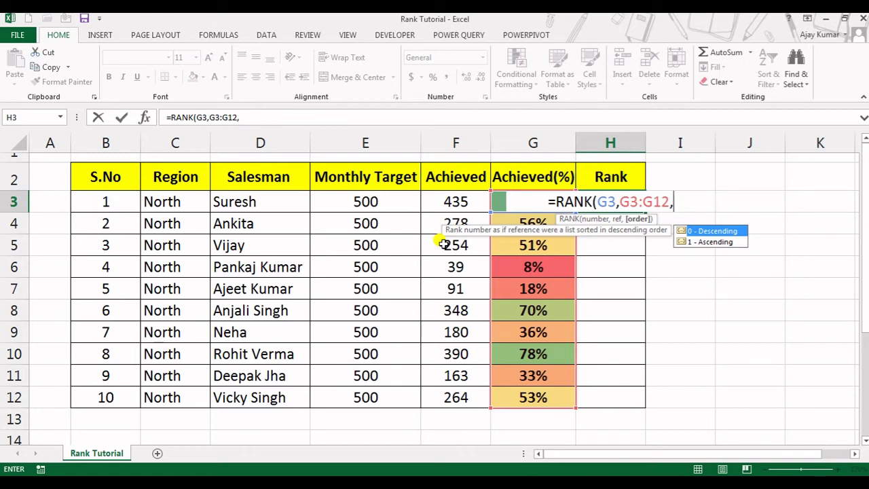
{"action": "key", "text": "Down"}
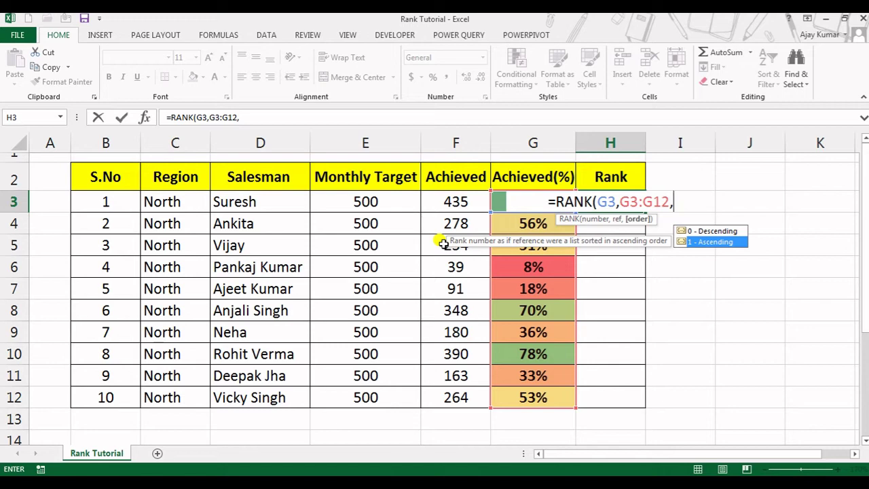
{"action": "key", "text": "Up"}
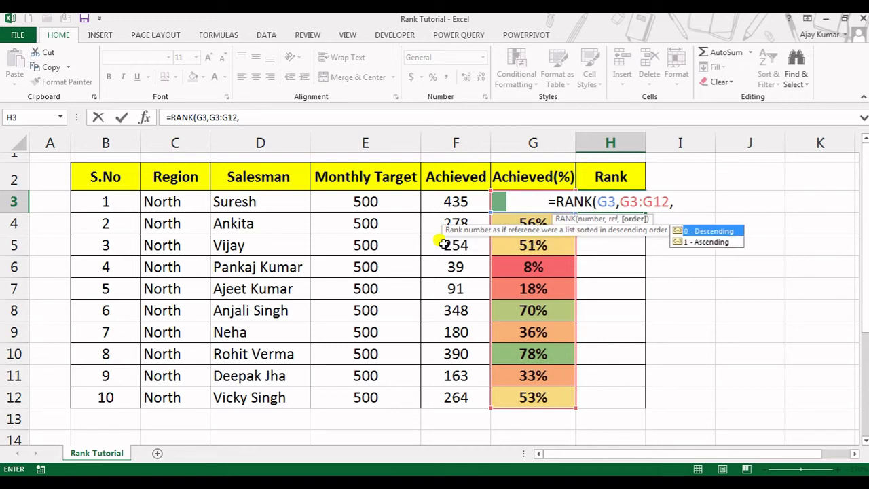
{"action": "type", "text": "0"}
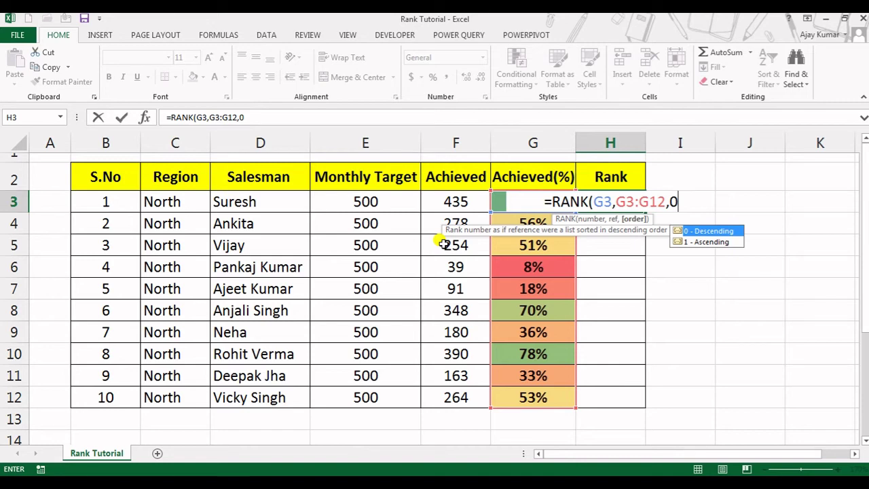
{"action": "type", "text": ")"}
{"action": "key", "text": "Return"}
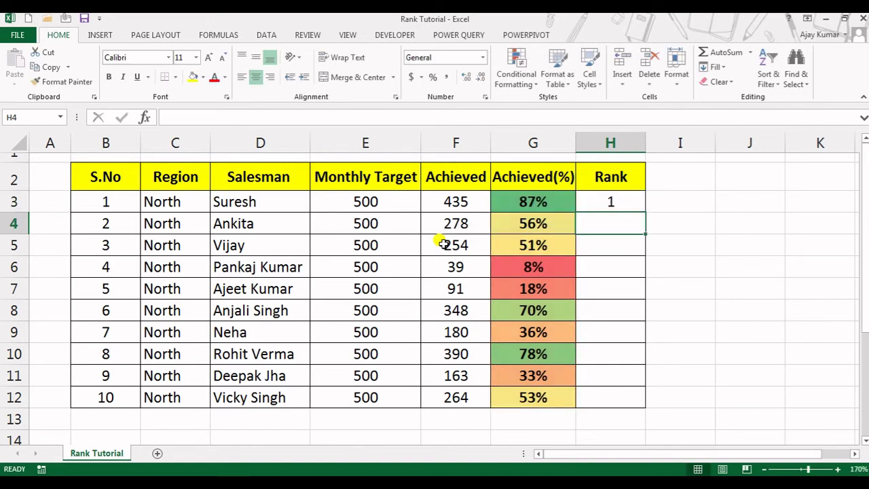
- Make the reference range in H3's RANK formula absolute as $G$3:$G$12
{"action": "key", "text": "Up"}
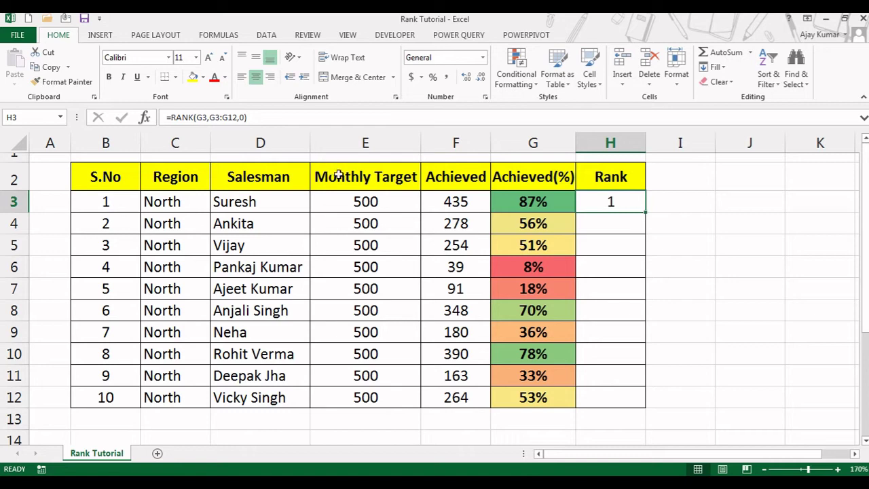
{"action": "double_click", "coordinate": [620, 199]}
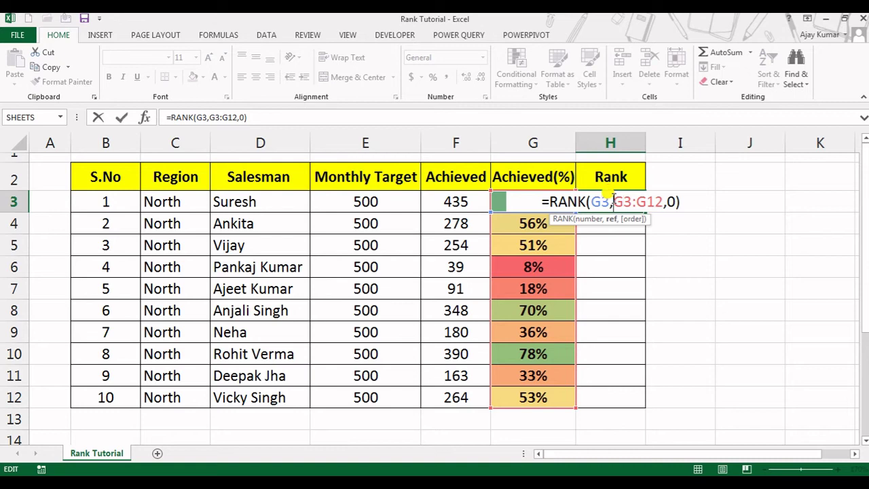
{"action": "type", "text": "$"}
{"action": "key", "text": "Right"}
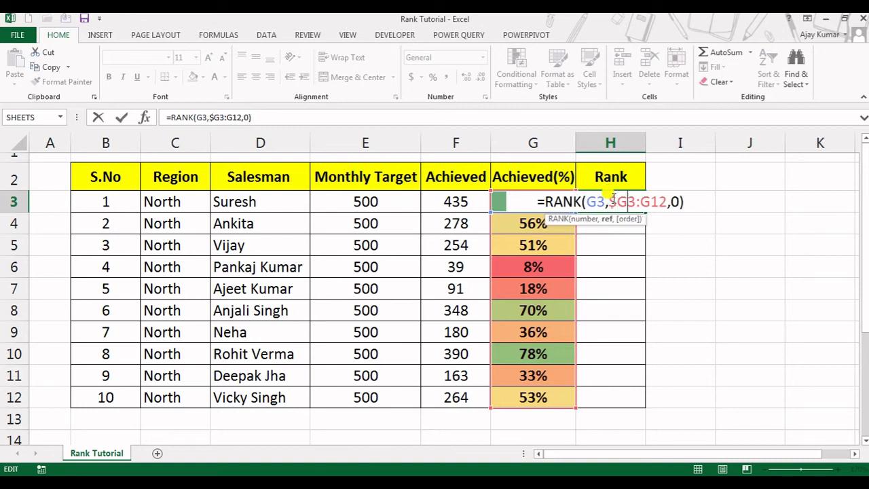
{"action": "type", "text": "$"}
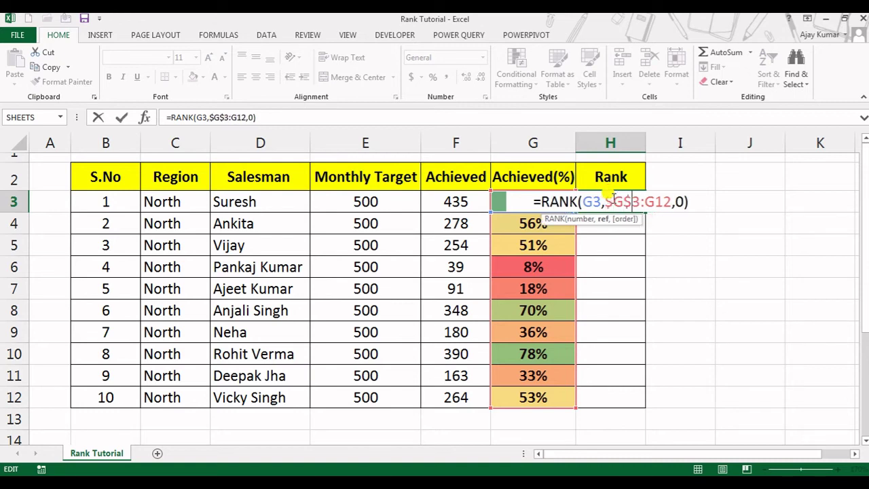
{"action": "key", "text": "Right"}
{"action": "key", "text": "Right"}
{"action": "type", "text": "$"}
{"action": "key", "text": "Right"}
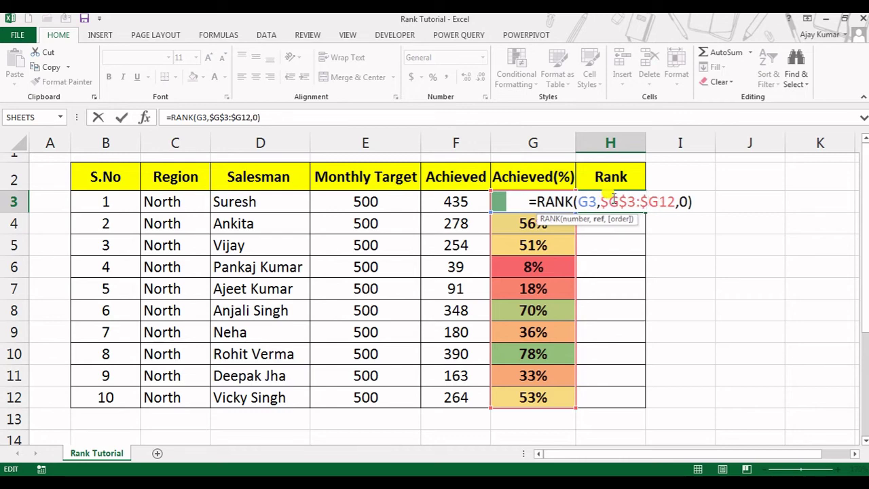
{"action": "type", "text": "$"}
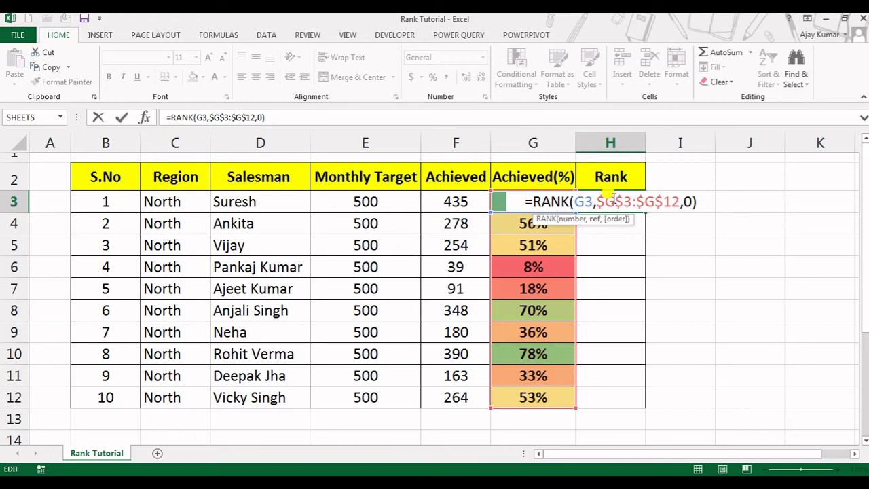
{"action": "key", "text": "ctrl+Return"}
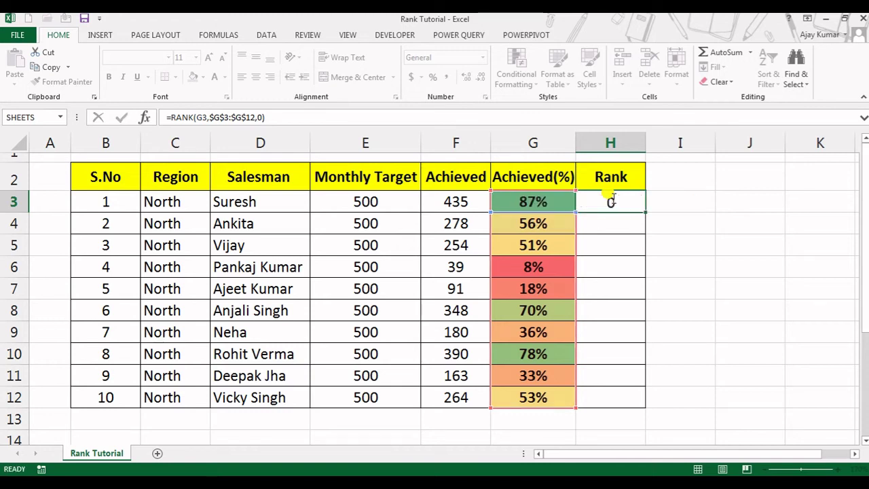
{"action": "key", "text": "Return"}
- Copy the RANK formula from H3 down the Rank column through H12
{"action": "left_click", "coordinate": [611, 199]}
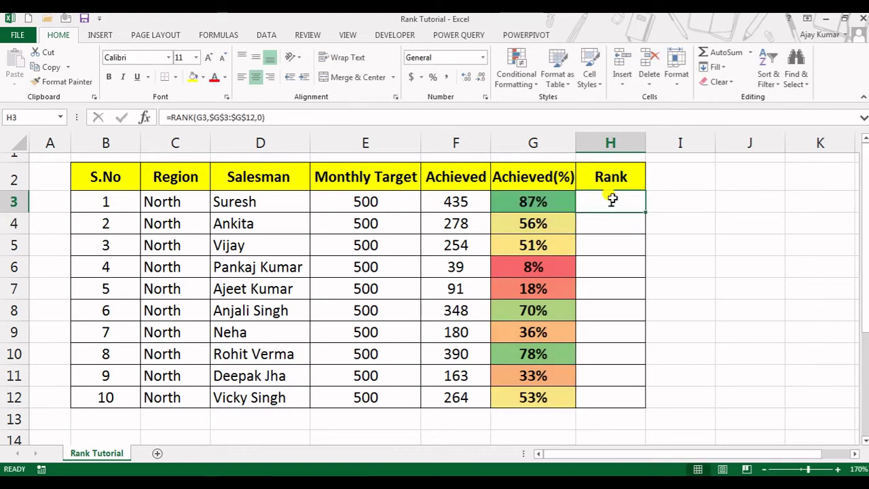
{"action": "key", "text": "ctrl+c"}
{"action": "key", "text": "shift+Down"}
{"action": "key", "text": "shift+Down"}
{"action": "key", "text": "shift+Down"}
{"action": "key", "text": "shift+Down"}
{"action": "key", "text": "shift+Down"}
{"action": "key", "text": "shift+Down"}
{"action": "key", "text": "shift+Down"}
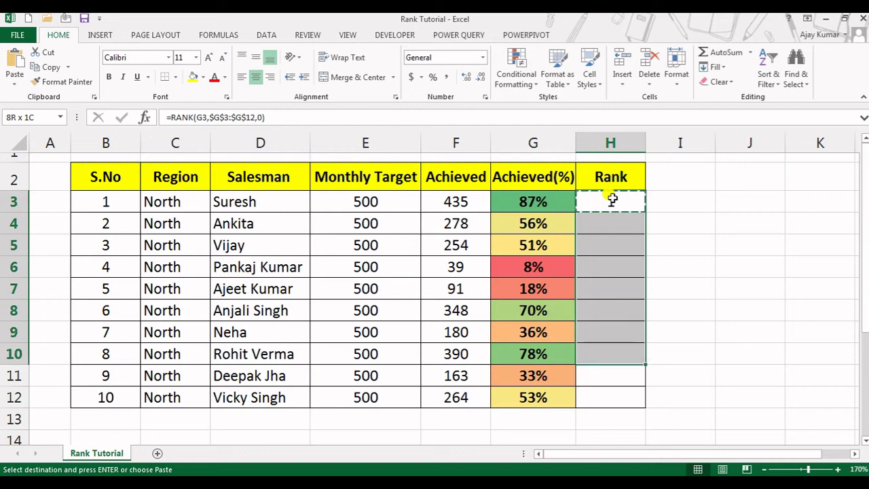
{"action": "key", "text": "shift+Down"}
{"action": "key", "text": "shift+Down"}
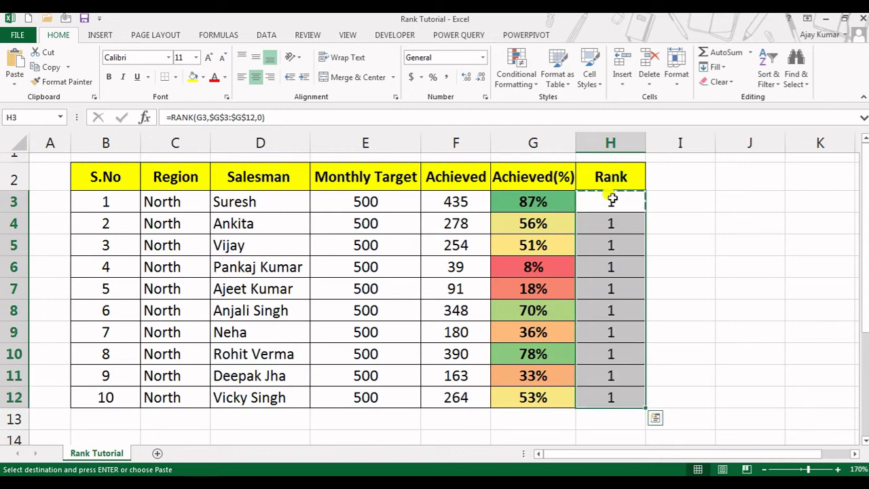
{"action": "key", "text": "Return"}
- Compare the Achieved(%) values with the ranks calculated for each salesman
{"action": "key", "text": "Down"}
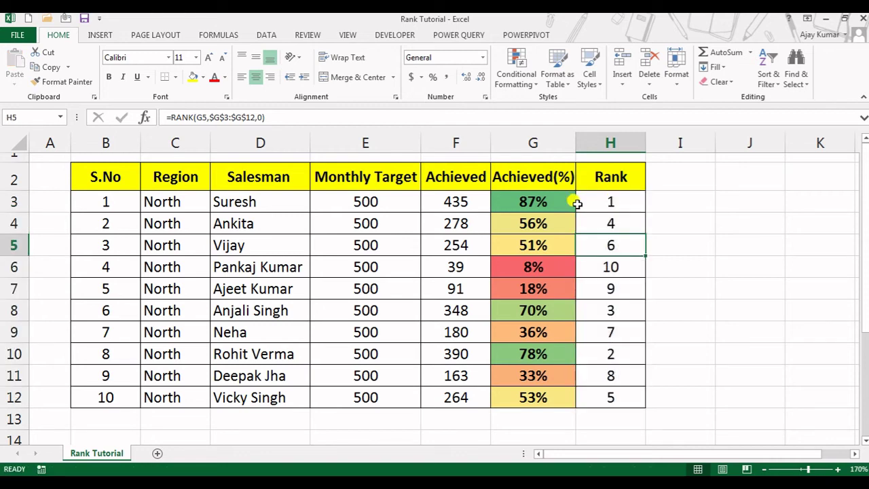
{"action": "left_click", "coordinate": [528, 221]}
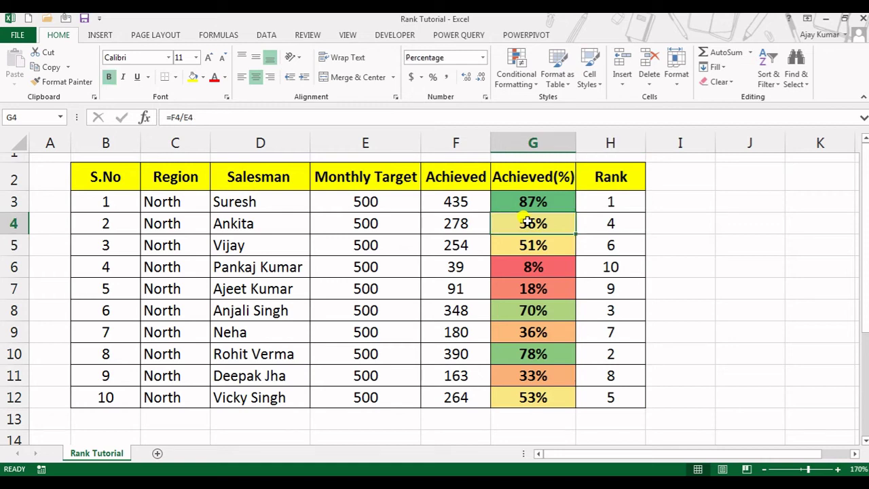
{"action": "key", "text": "Up"}
{"action": "key", "text": "Down"}
{"action": "key", "text": "Down"}
{"action": "key", "text": "Down"}
{"action": "key", "text": "Down"}
{"action": "key", "text": "Down"}
{"action": "key", "text": "Down"}
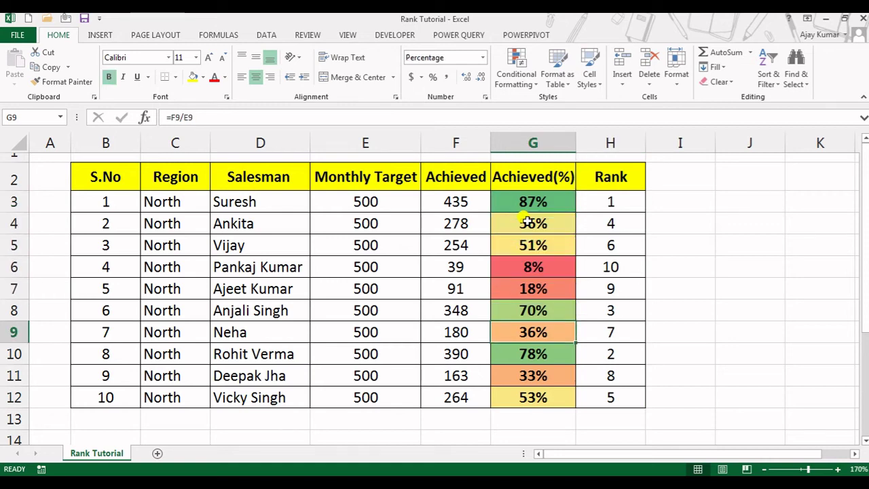
{"action": "key", "text": "Down"}
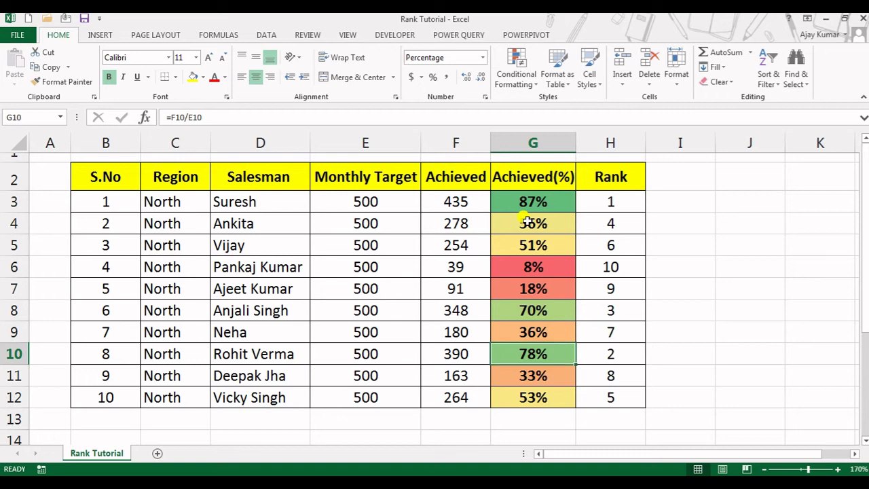
{"action": "key", "text": "Up"}
{"action": "key", "text": "Up"}
{"action": "key", "text": "Up"}
{"action": "key", "text": "Up"}
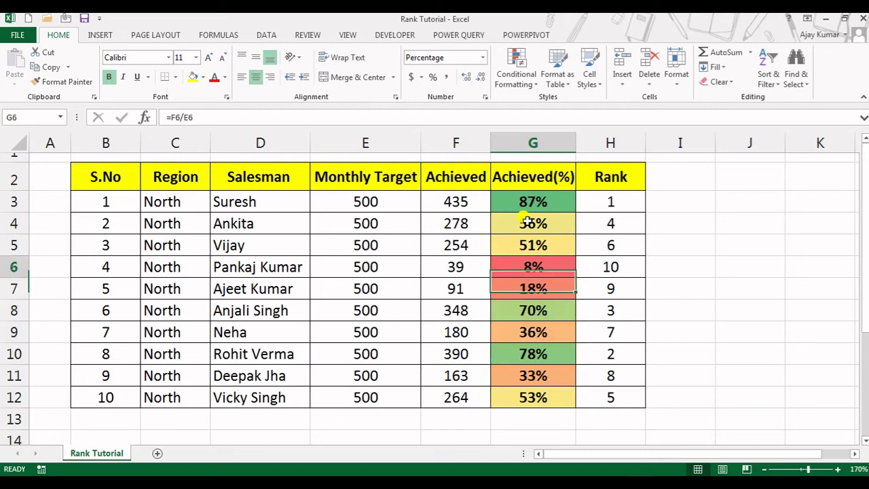
{"action": "key", "text": "Down"}
{"action": "key", "text": "Down"}
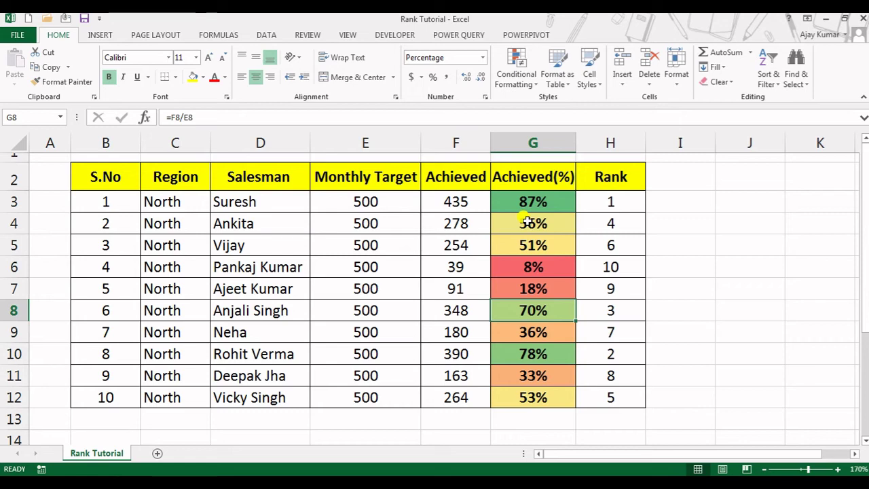
- Change the order argument of H3's RANK formula to 1 for ascending order
{"action": "key", "text": "Up"}
{"action": "key", "text": "Up"}
{"action": "key", "text": "Up"}
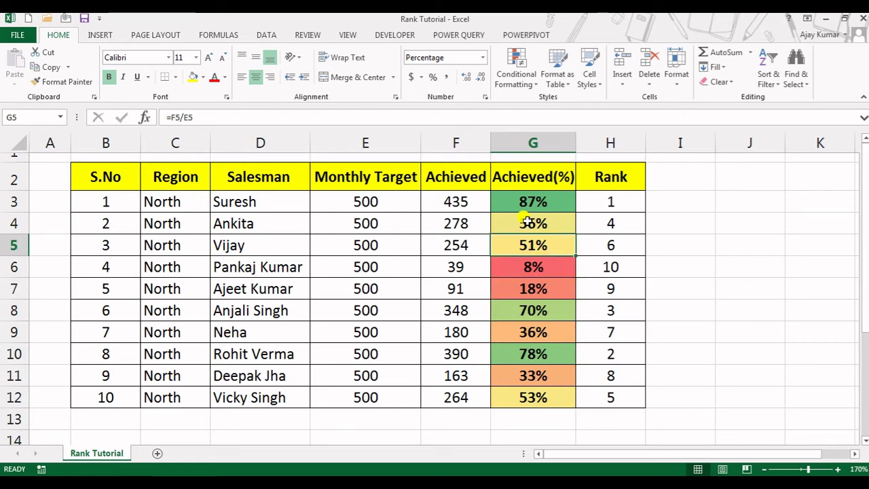
{"action": "key", "text": "Up"}
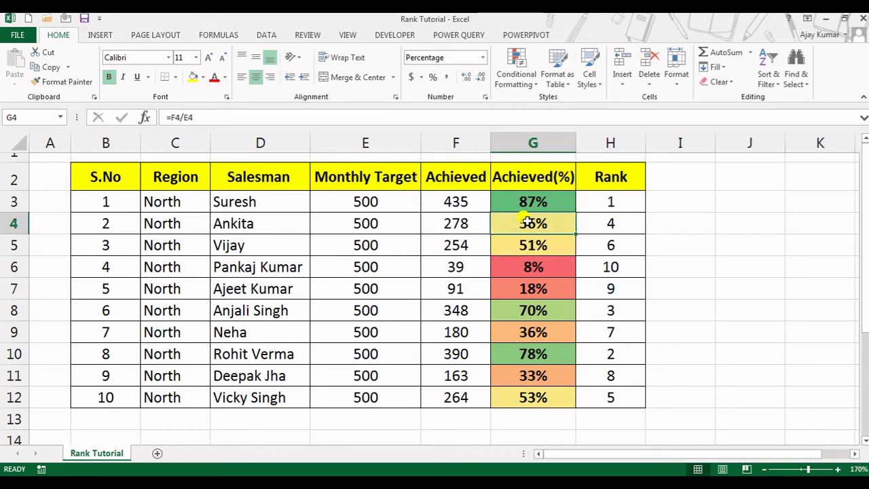
{"action": "key", "text": "Up"}
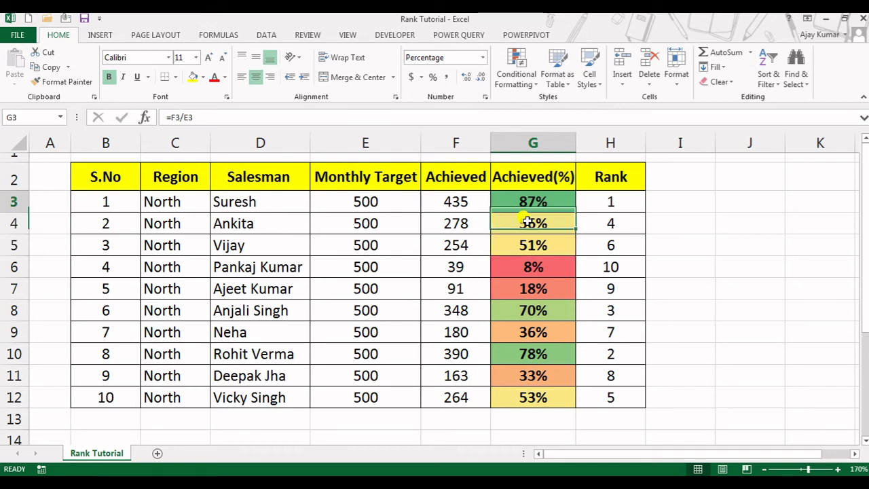
{"action": "key", "text": "Right"}
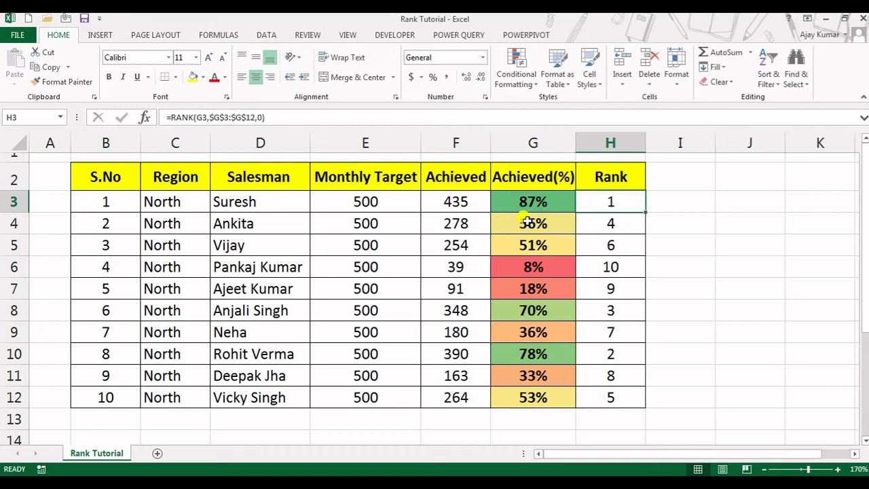
{"action": "double_click", "coordinate": [613, 199]}
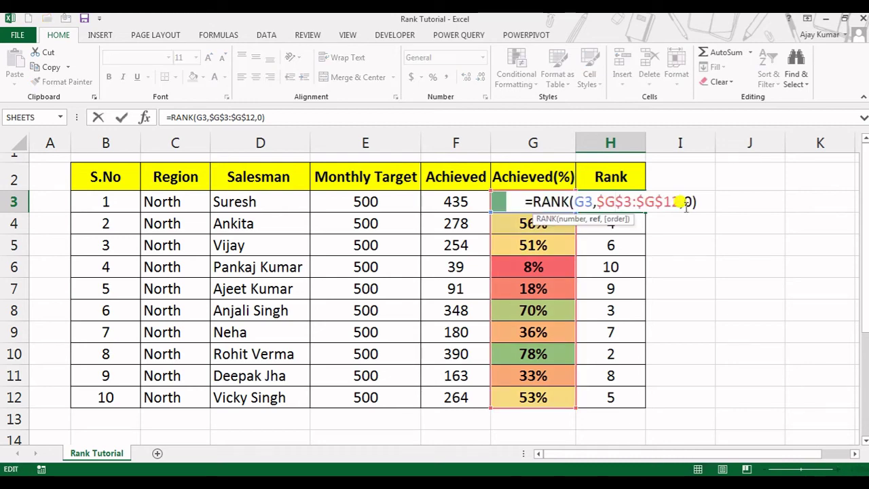
{"action": "left_click", "coordinate": [688, 202]}
{"action": "key", "text": "BackSpace"}
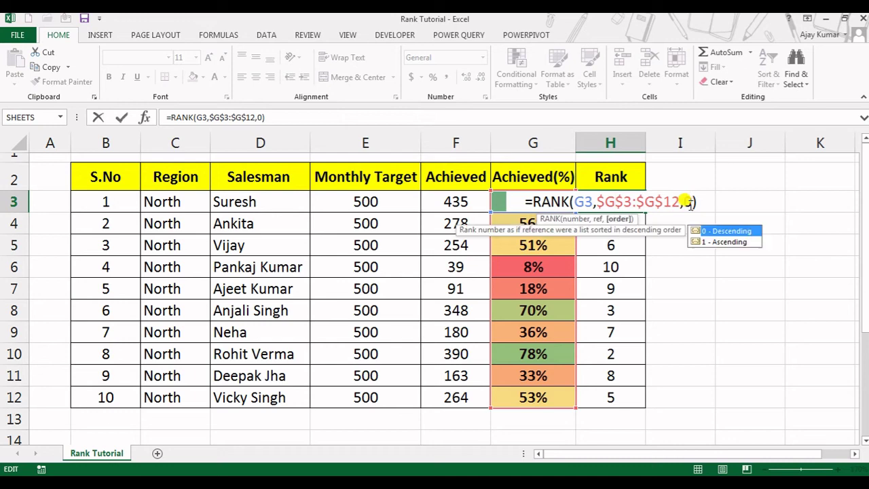
{"action": "type", "text": "1"}
{"action": "key", "text": "Return"}
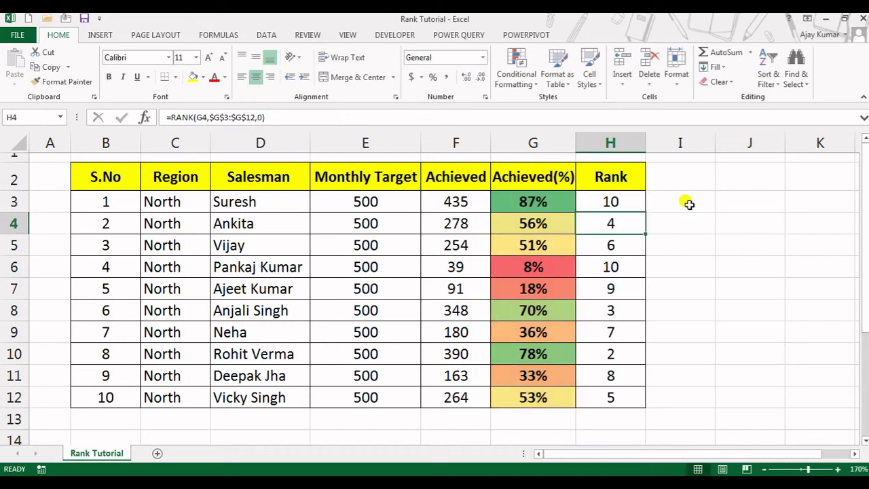
- Copy the ascending RANK formula from H3 down the Rank column through H12
{"action": "key", "text": "Up"}
{"action": "key", "text": "ctrl+c"}
{"action": "key", "text": "ctrl+shift+Down"}
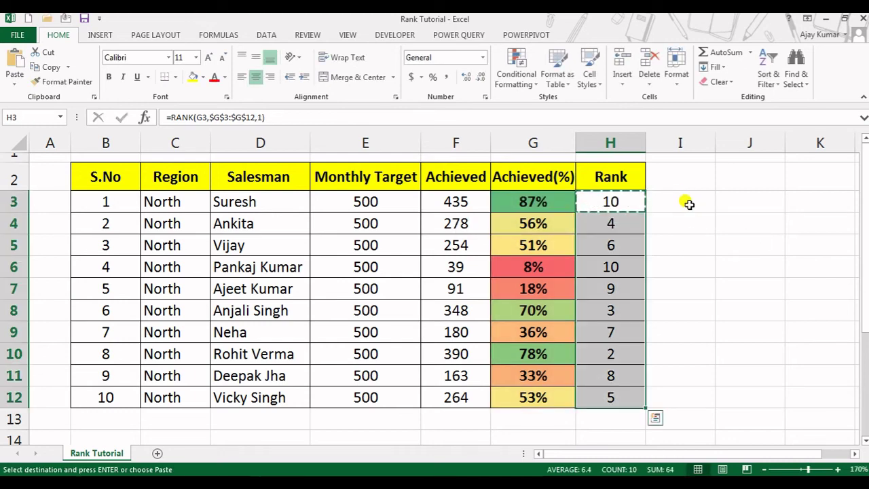
{"action": "key", "text": "Return"}
- Check the ascending ranks in the Rank column against the salesmen's Achieved(%) values
{"action": "key", "text": "Down"}
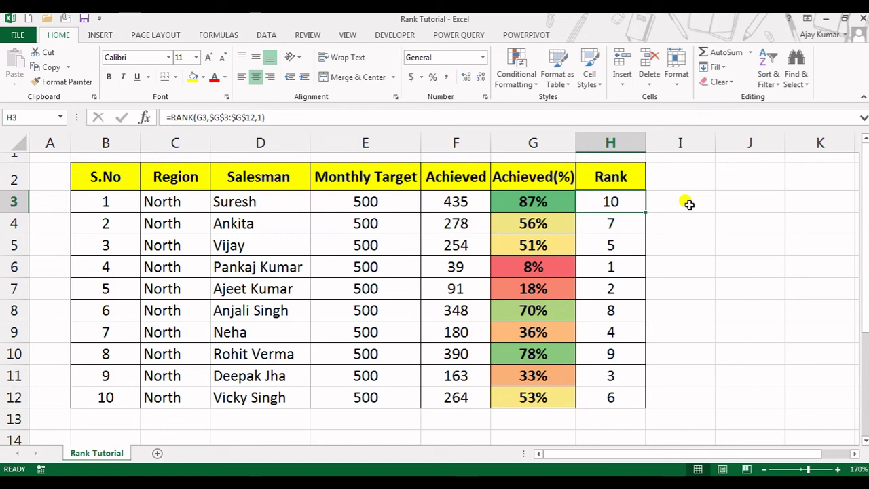
{"action": "key", "text": "Down"}
{"action": "key", "text": "Down"}
{"action": "key", "text": "Down"}
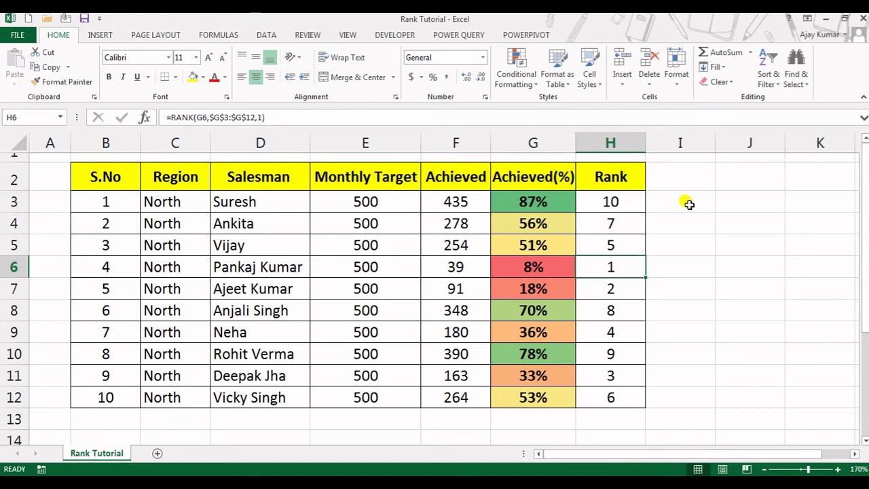
{"action": "key", "text": "Down"}
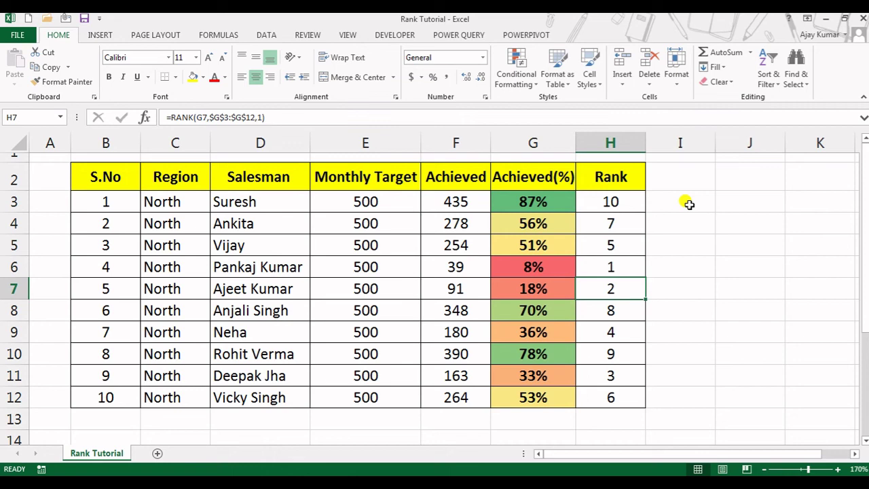